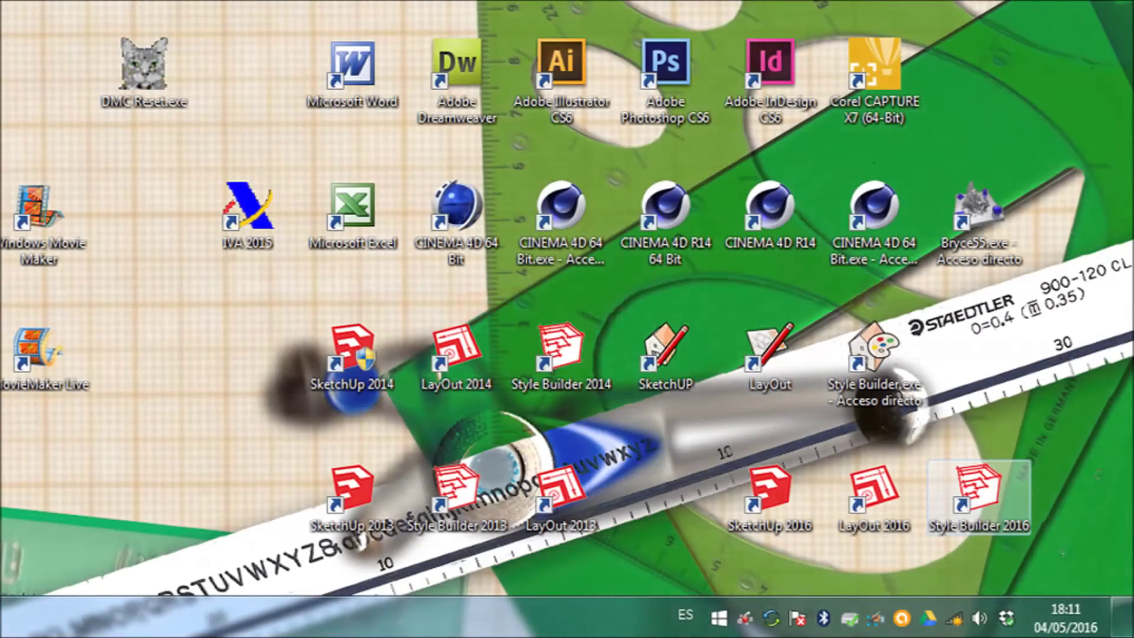
- Launch SketchUp Style Builder 2016 from its desktop shortcut
click(979, 496)
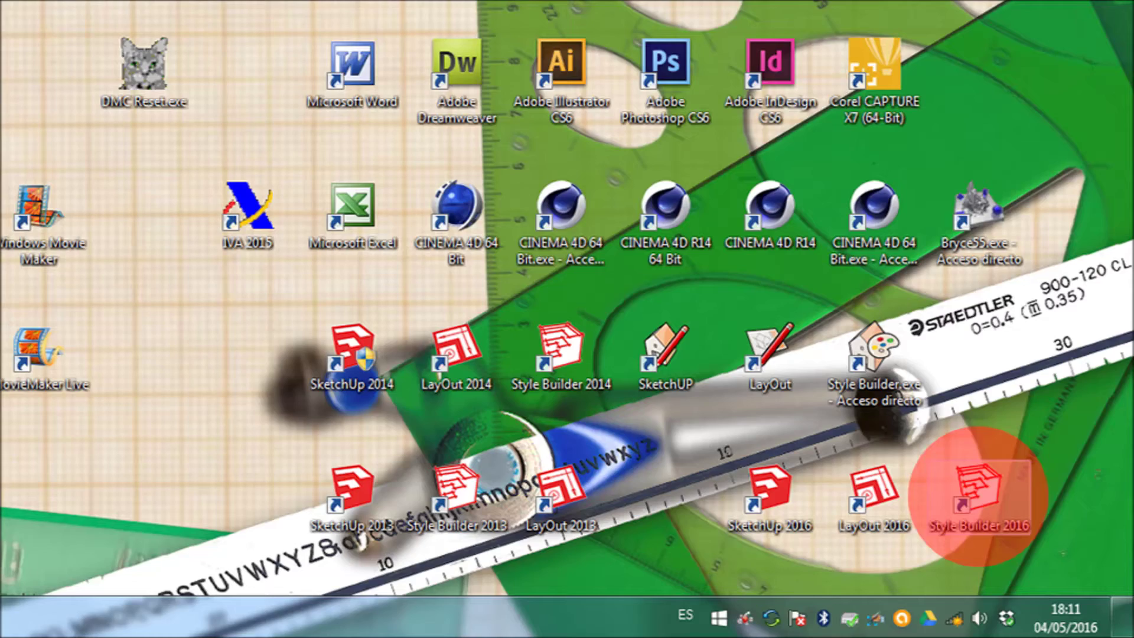